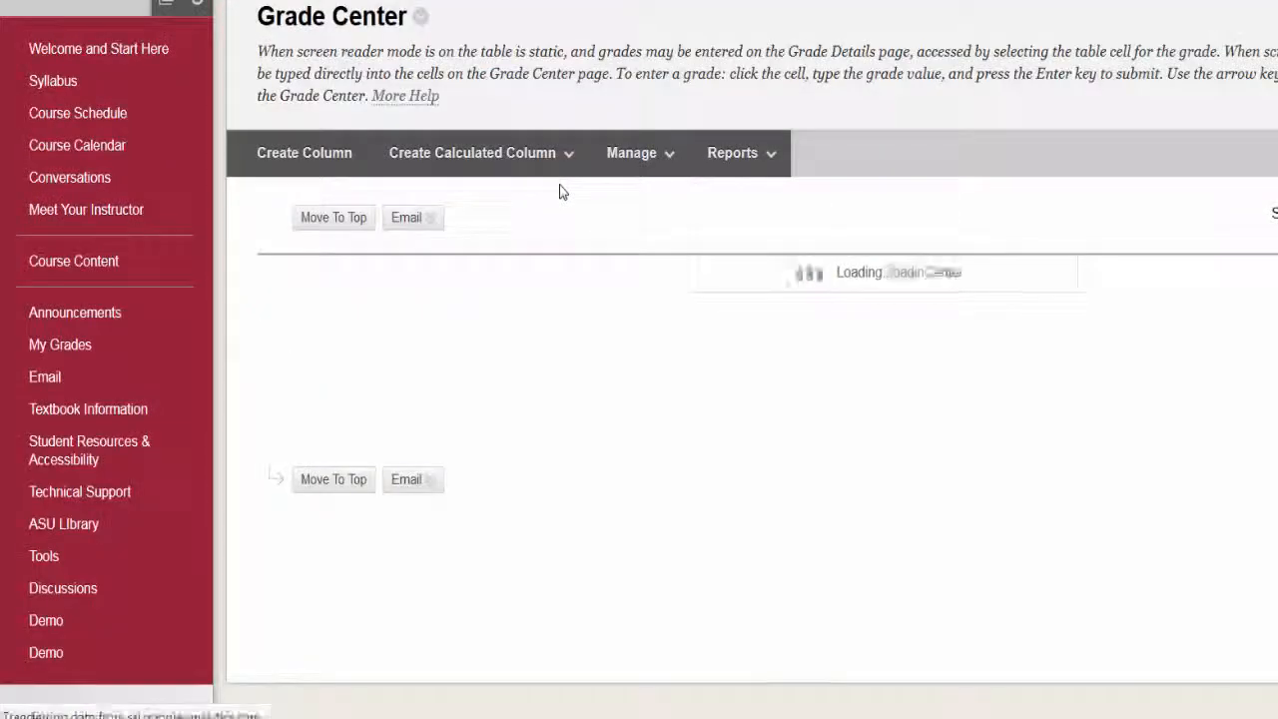
Open Column Organization from the Full Grade Center and review the columns listed under each grading period.
left_click(630, 154)
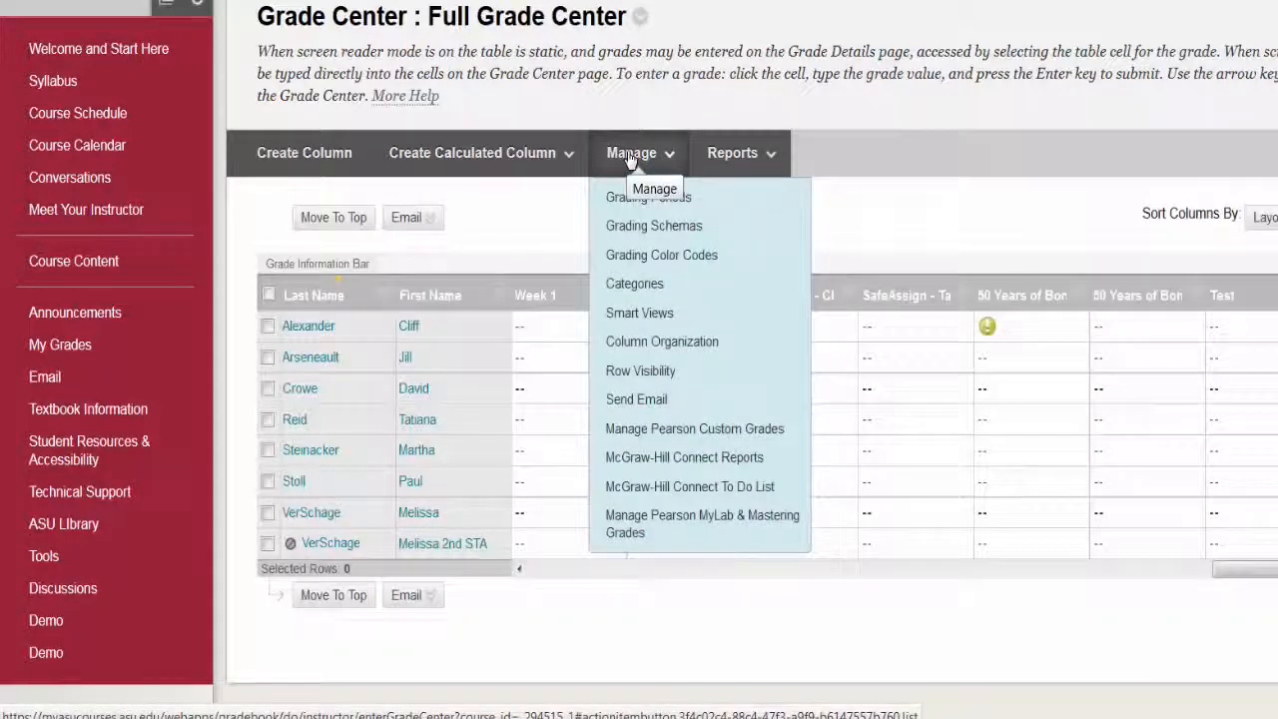
left_click(661, 341)
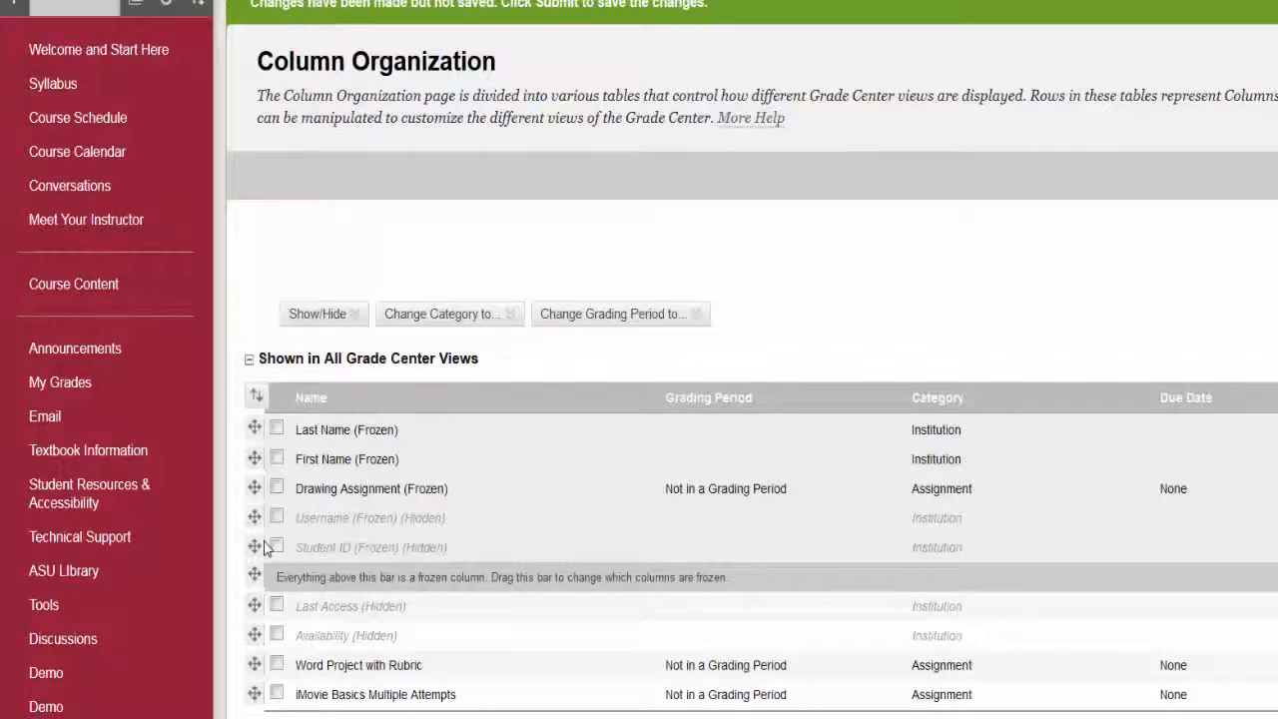
scroll(265, 544, "down", 1)
scroll(263, 540, "down", 4)
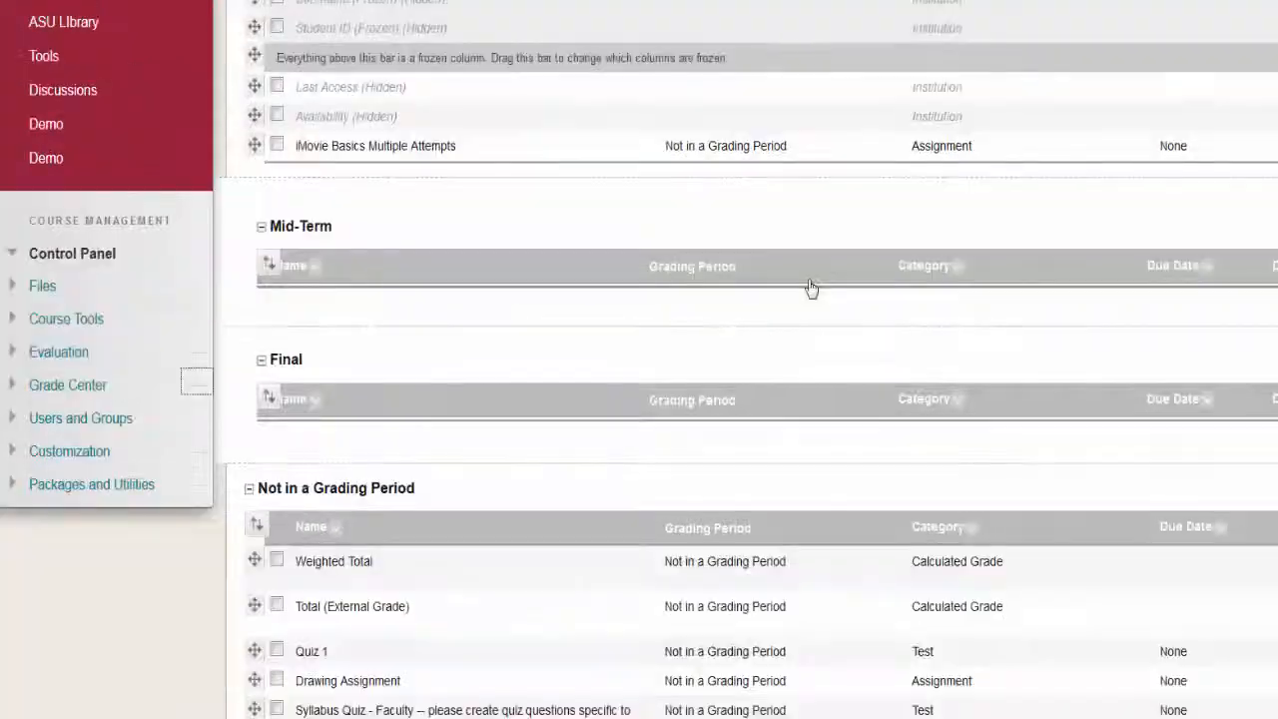
scroll(811, 287, "down", 7)
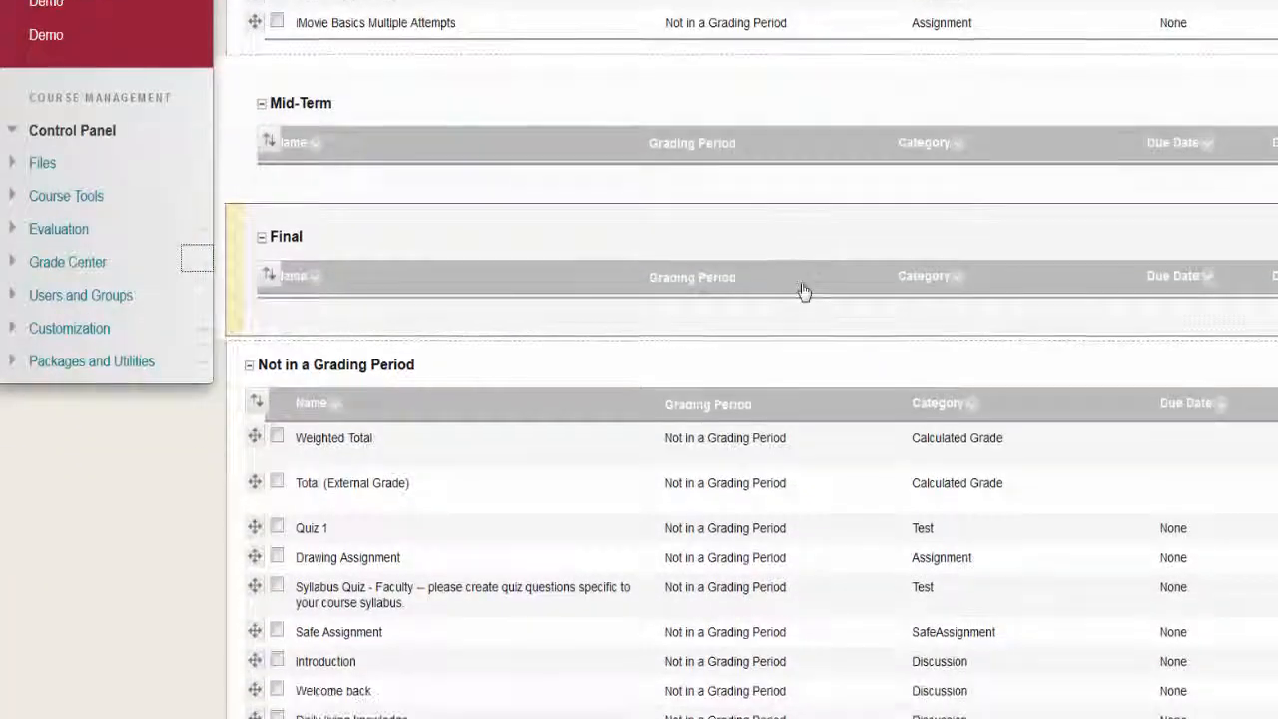
scroll(796, 289, "down", 1)
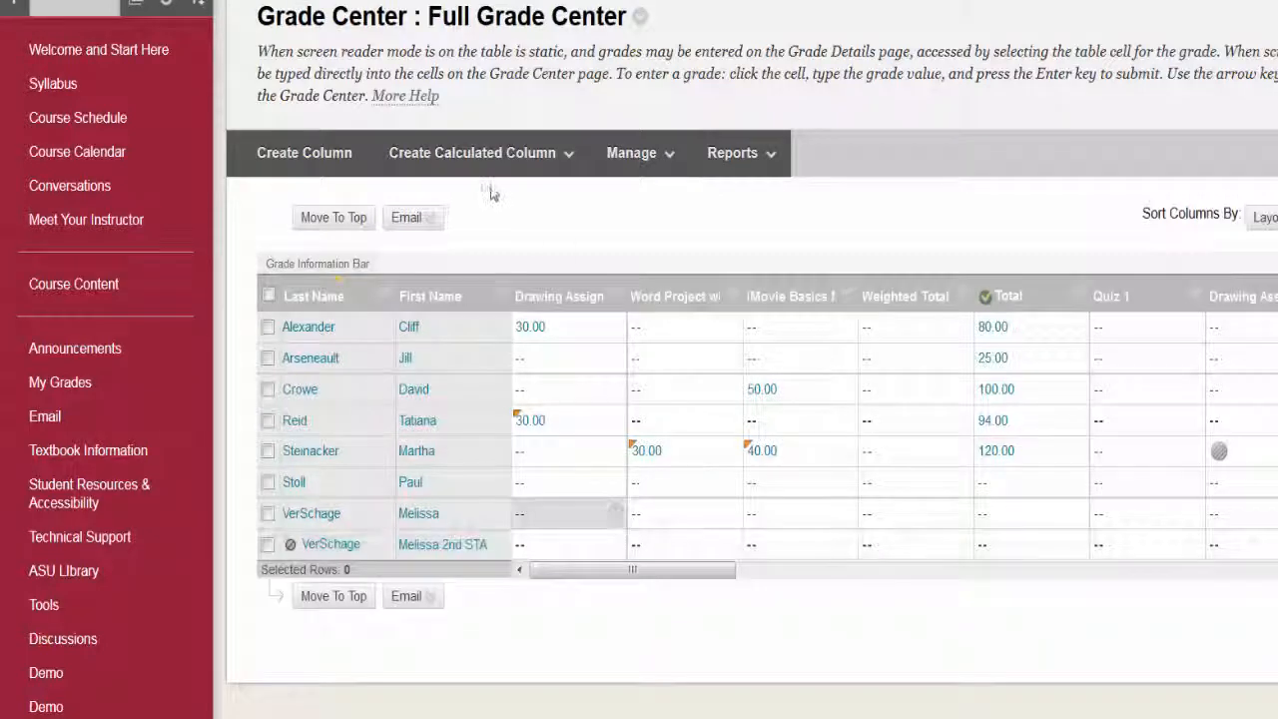
In Column Organization, move the frozen-column bar below Student ID and place Word Project with Rubric above Drawing Assignment.
left_click(631, 153)
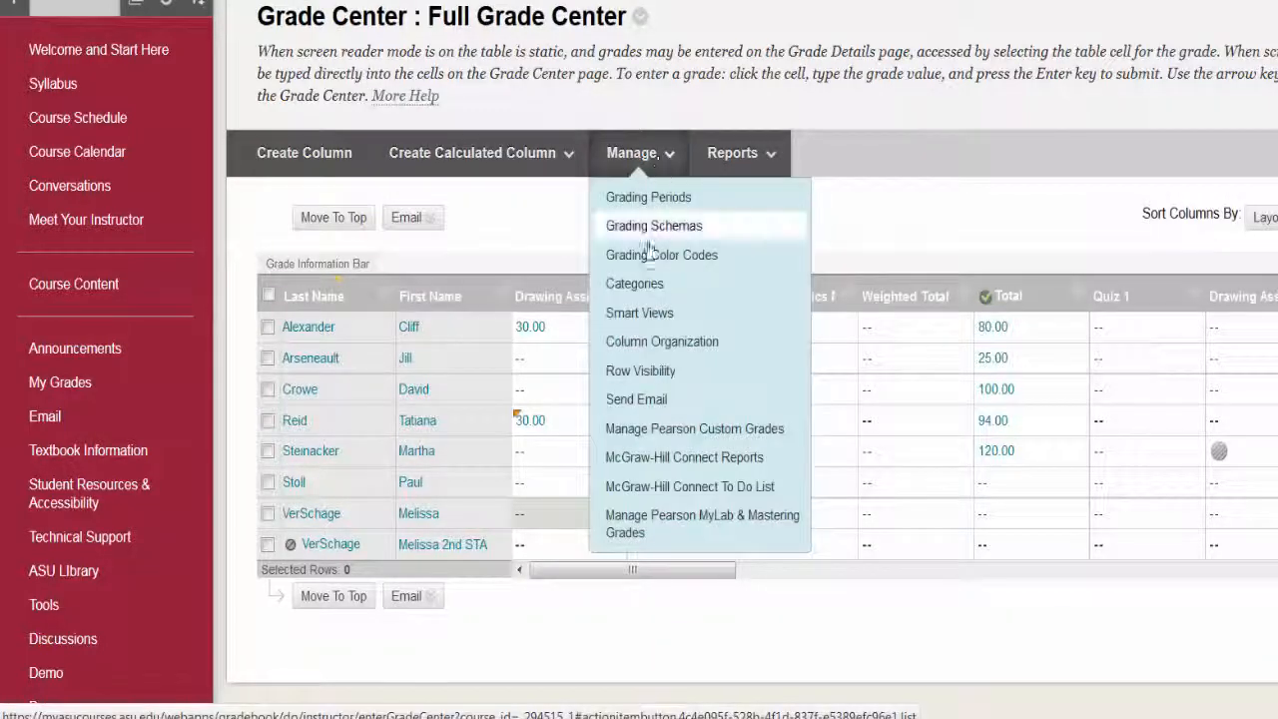
left_click(640, 344)
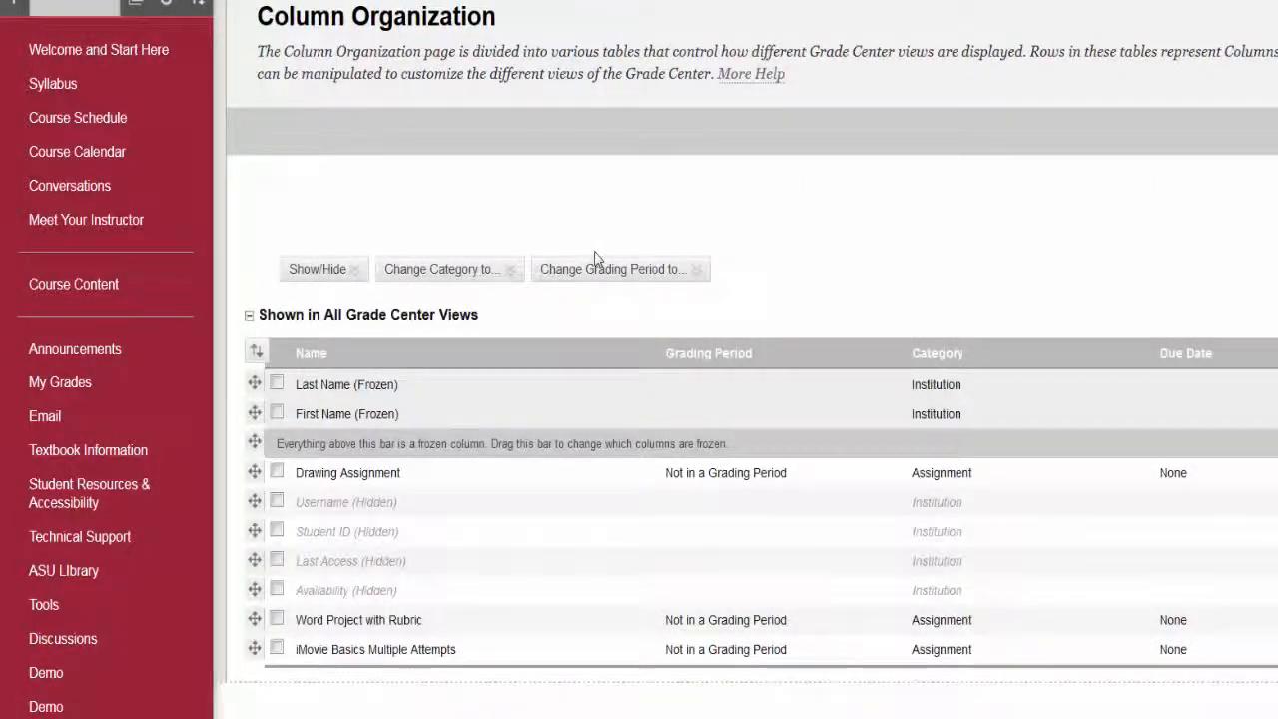
left_click(596, 261)
left_click_drag(257, 444, 264, 544)
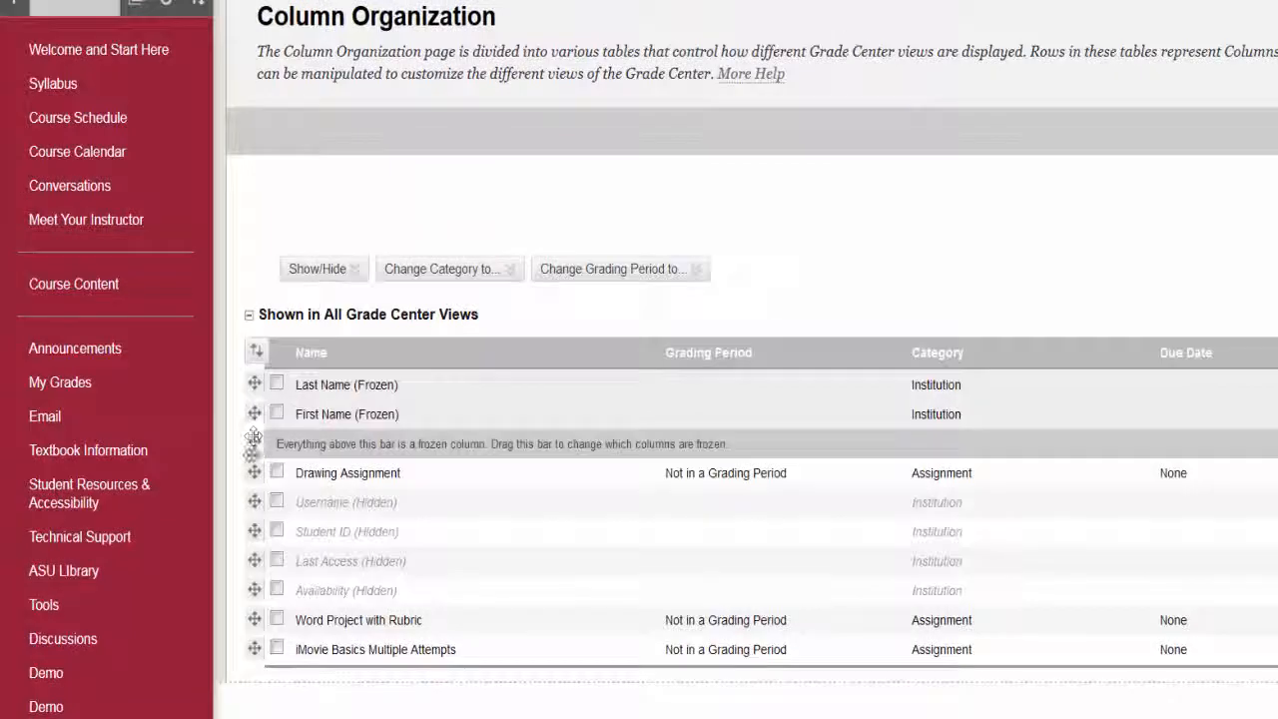
left_click_drag(252, 448, 252, 562)
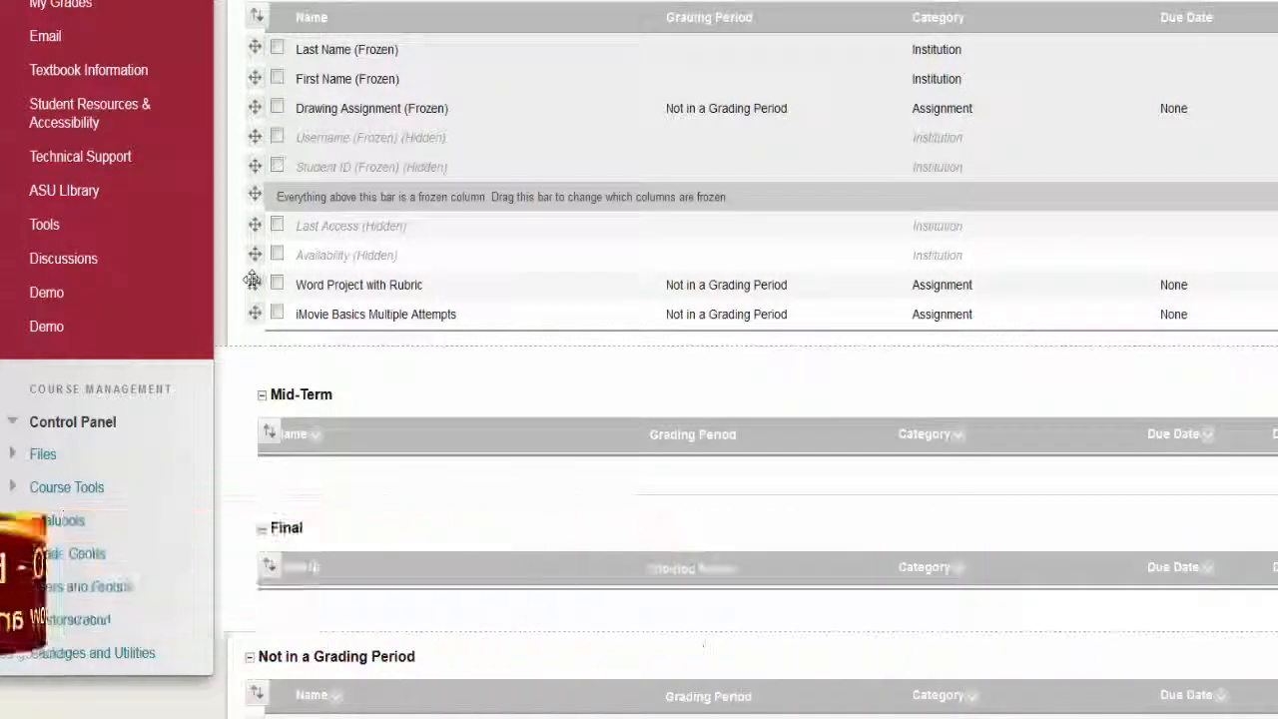
left_click_drag(254, 284, 256, 104)
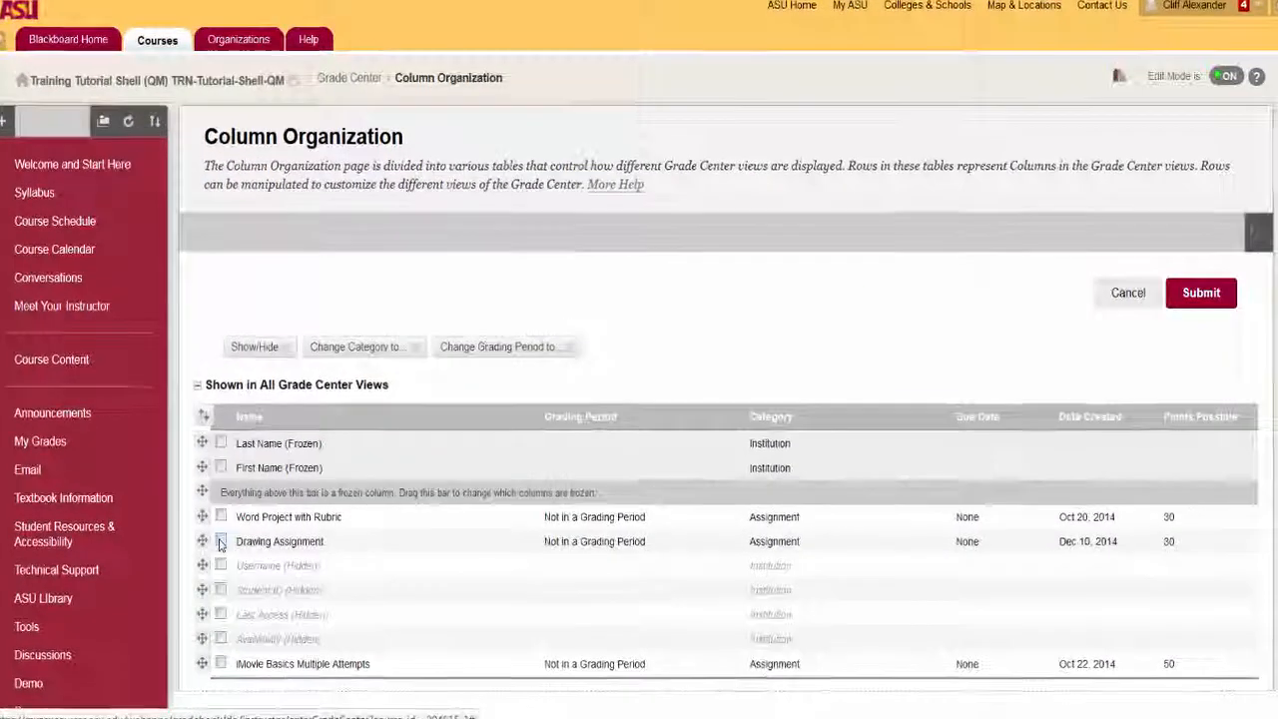
Hide the iMovie Basics Multiple Attempts column.
scroll(221, 544, "down", 3)
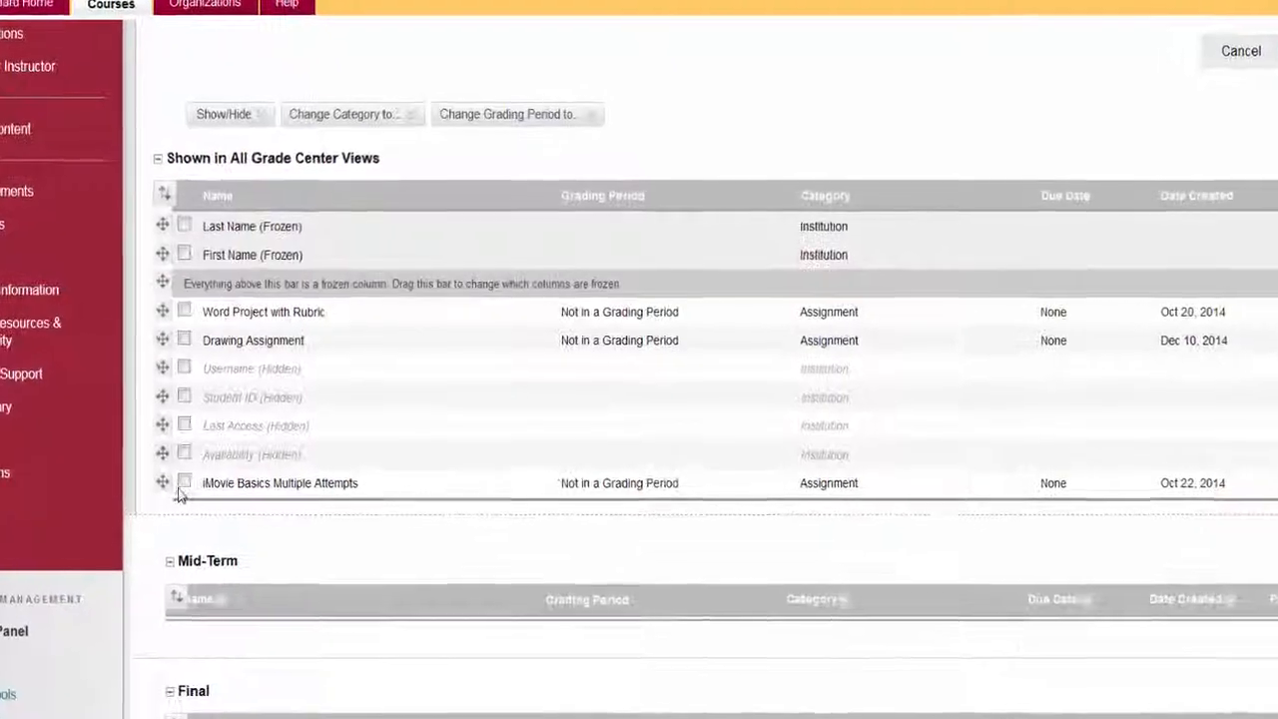
left_click(183, 483)
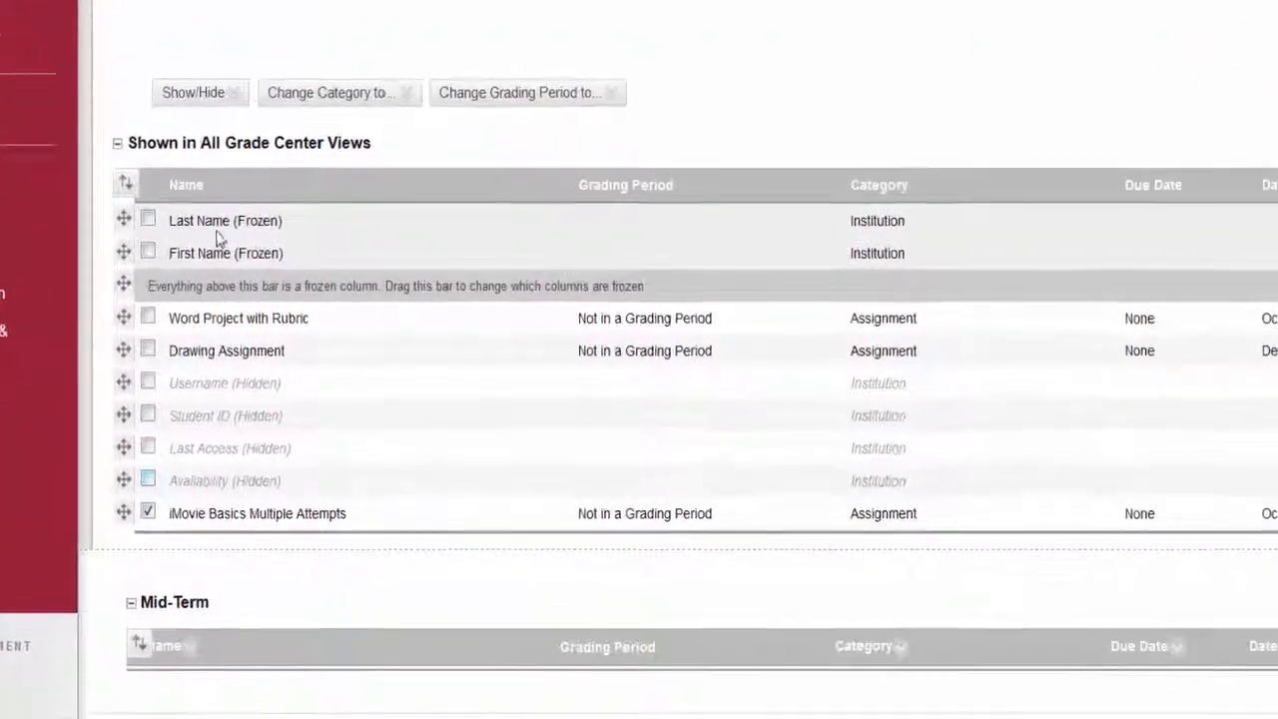
left_click(230, 92)
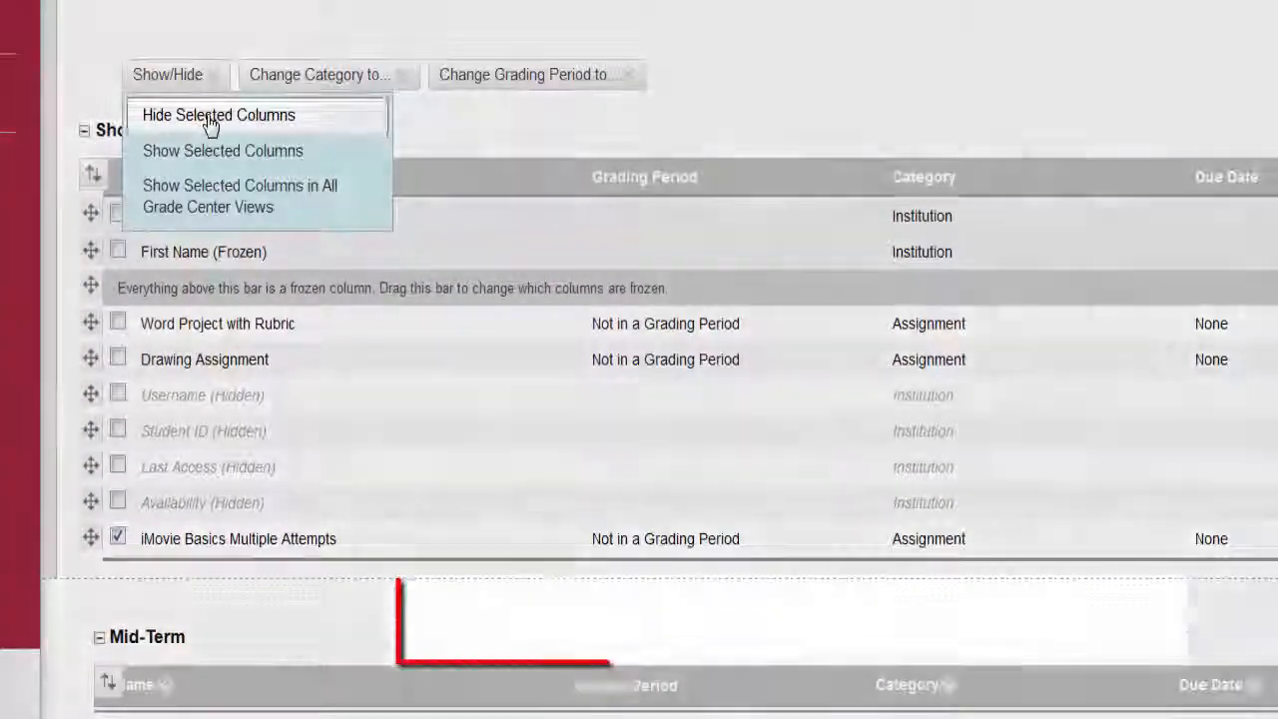
left_click(209, 116)
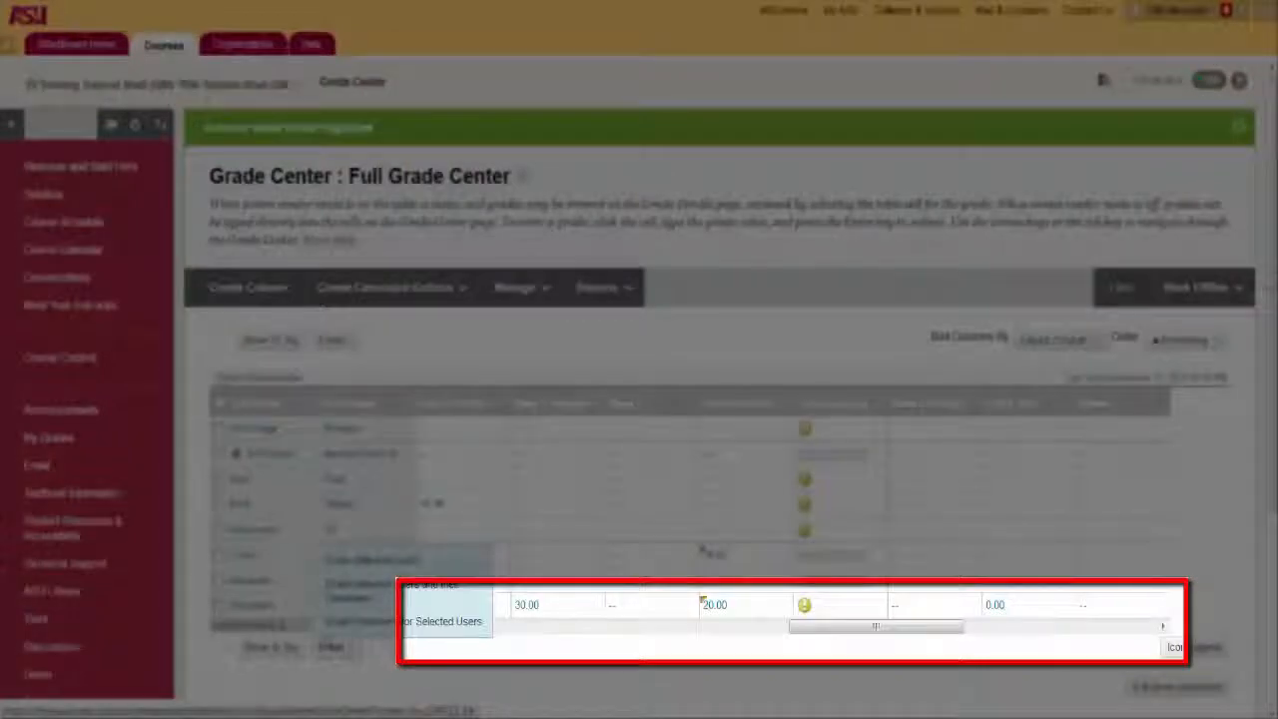
Return the grade table to its first columns, then reopen Column Organization and show the hidden iMovie Basics Multiple Attempts column.
left_click_drag(807, 630, 423, 645)
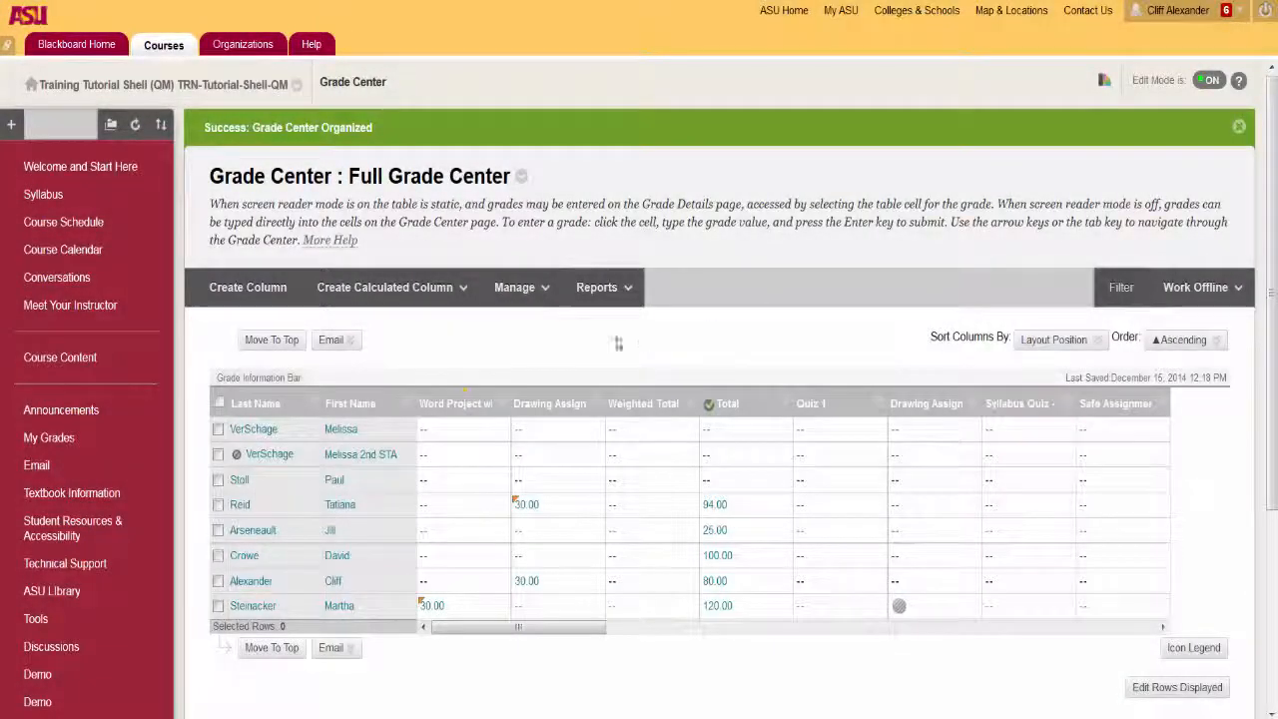
left_click(514, 286)
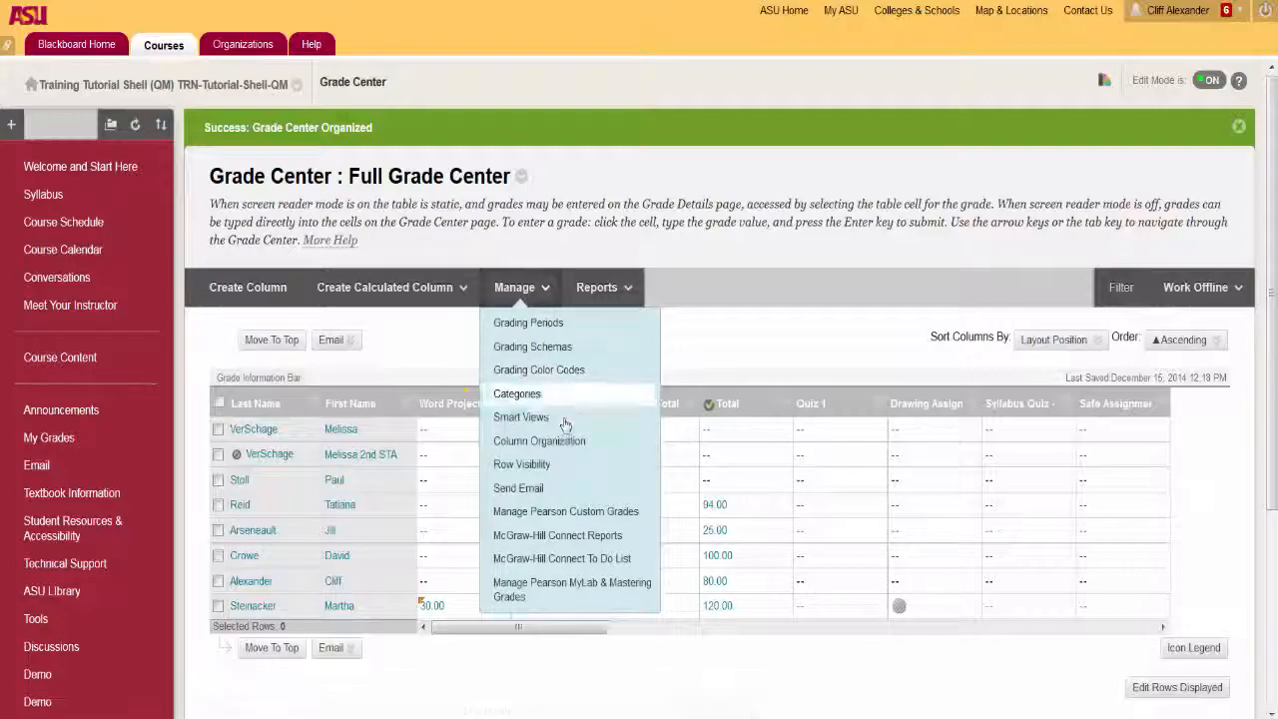
left_click(540, 440)
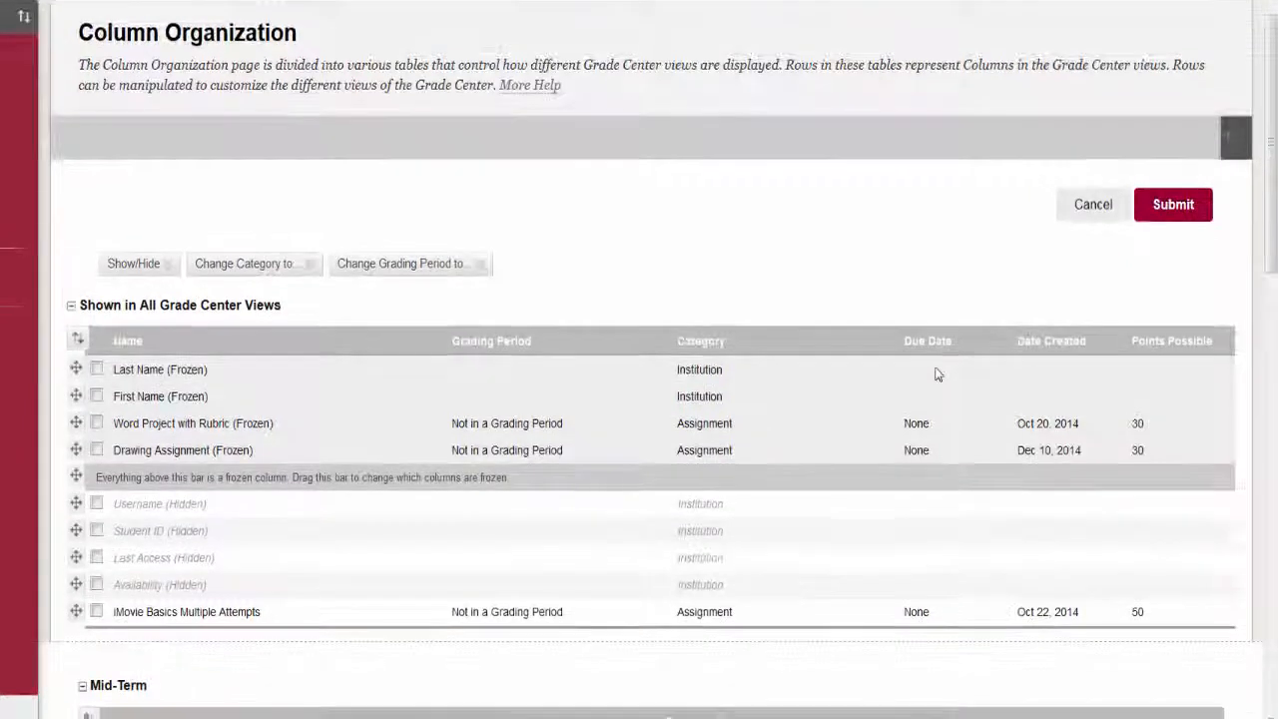
scroll(937, 374, "down", 3)
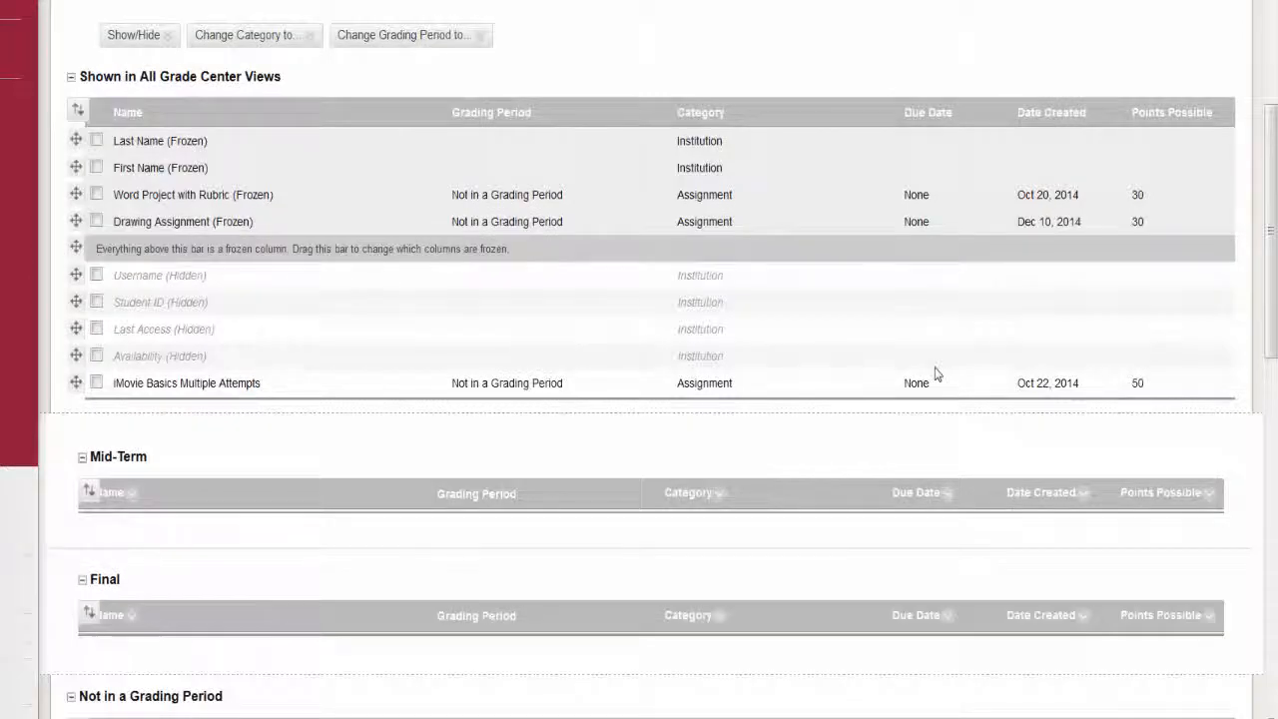
left_click(53, 436)
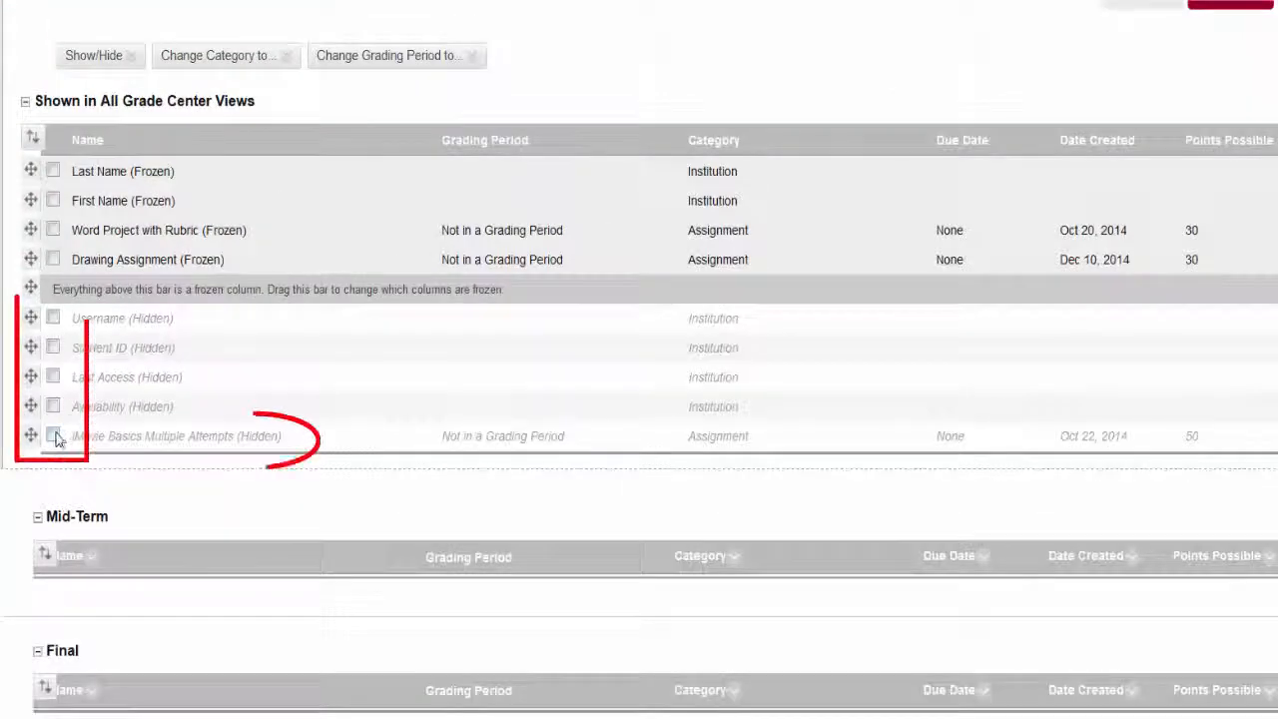
left_click(99, 55)
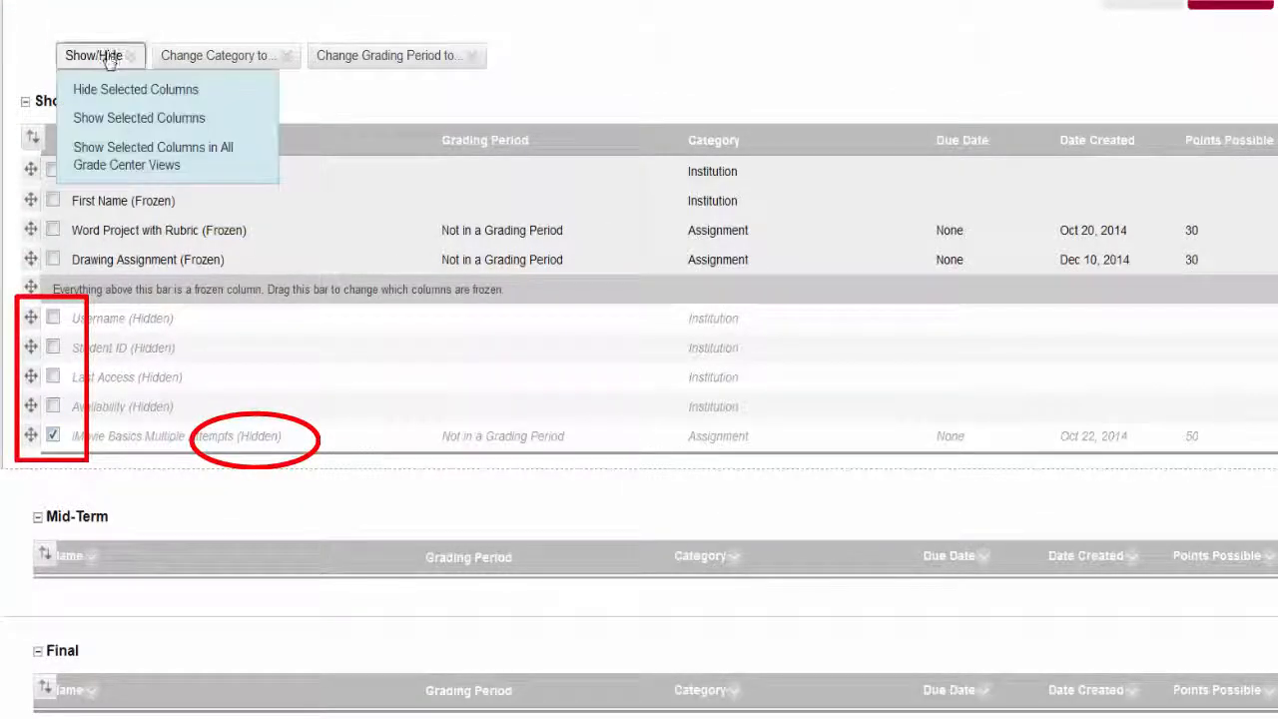
left_click(112, 117)
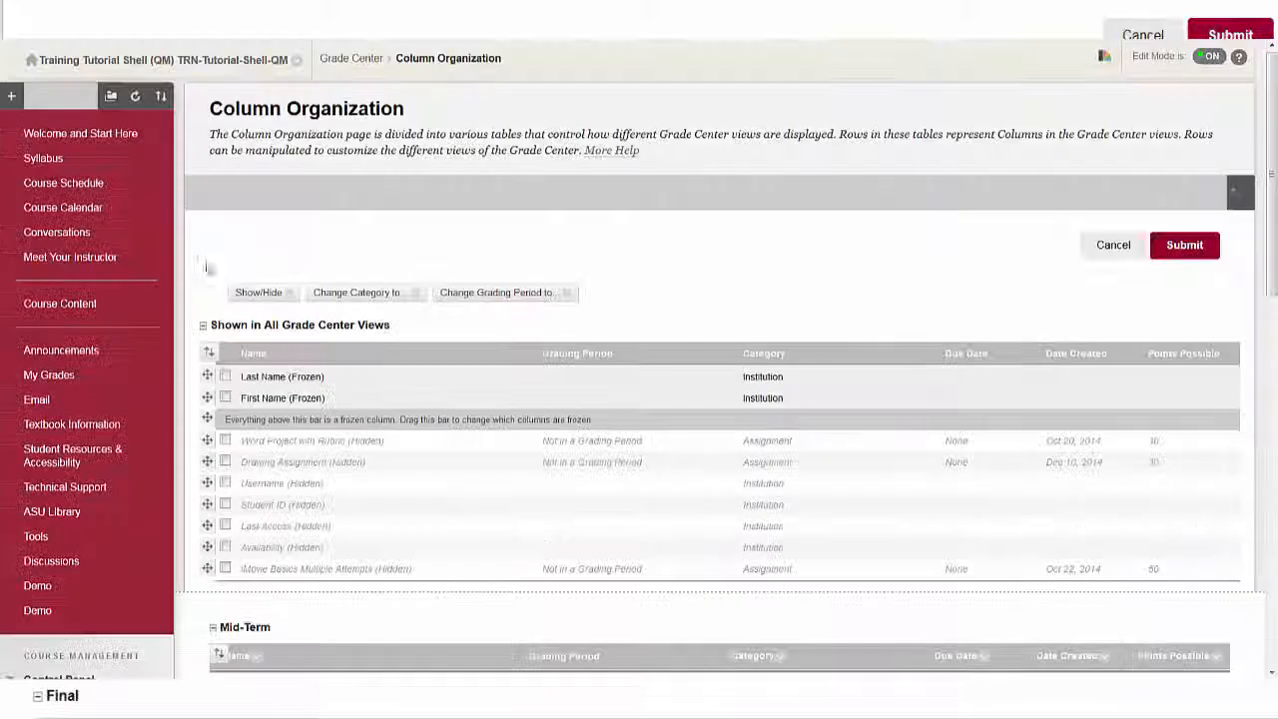
Assign the Word Project with Rubric column to the Assignment category.
left_click(260, 293)
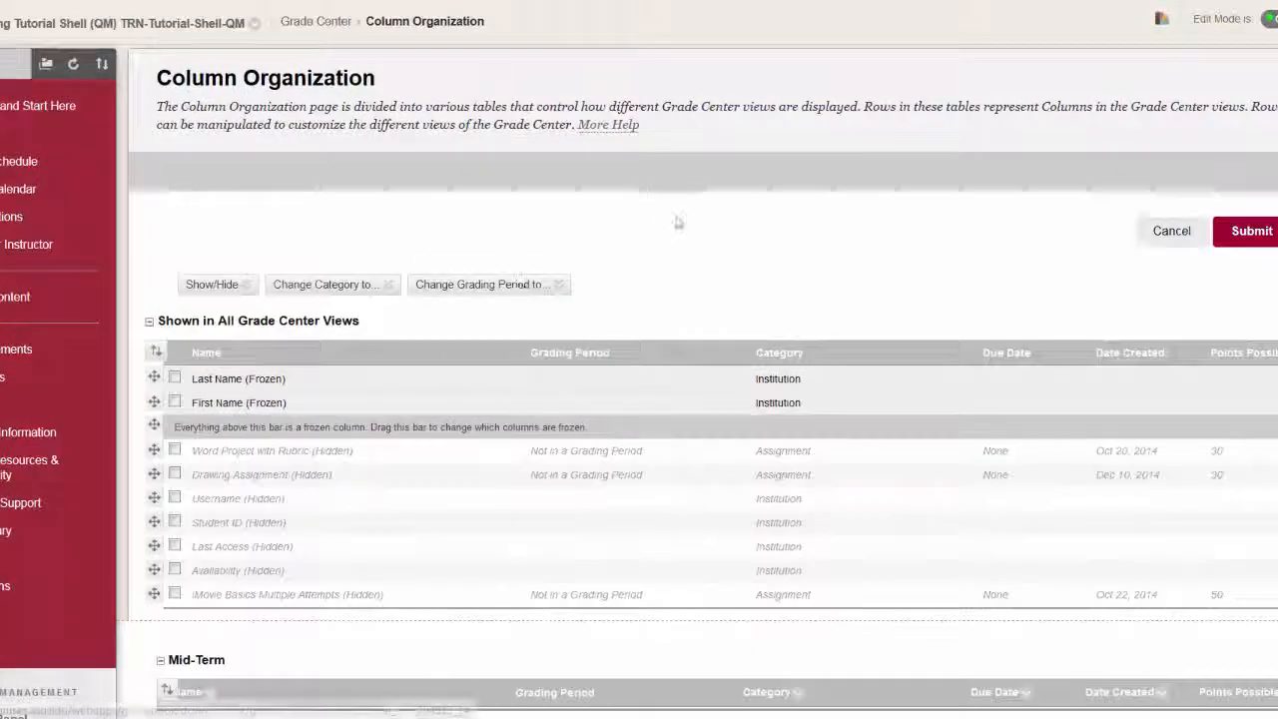
left_click(173, 451)
left_click(389, 287)
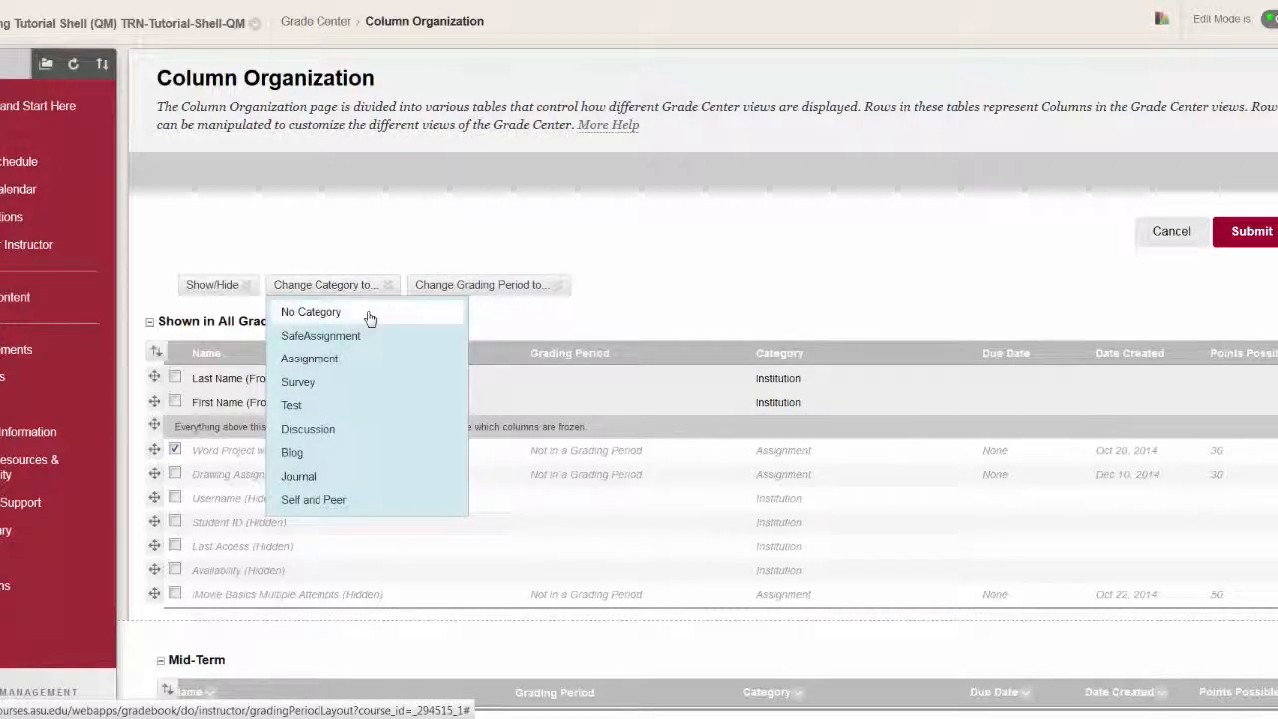
left_click(329, 361)
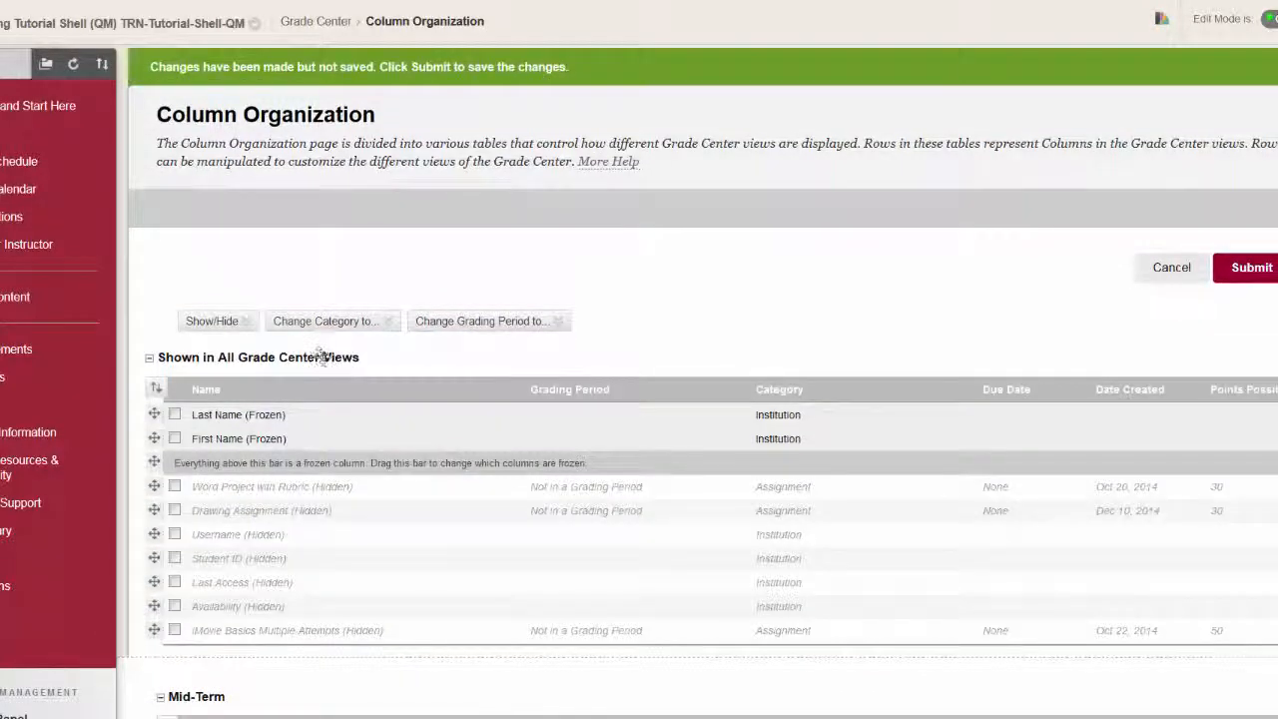
Change the category of the Introduction discussion column, listed under Not in a Grading Period, to Assignment.
left_click(296, 326)
scroll(300, 342, "down", 3)
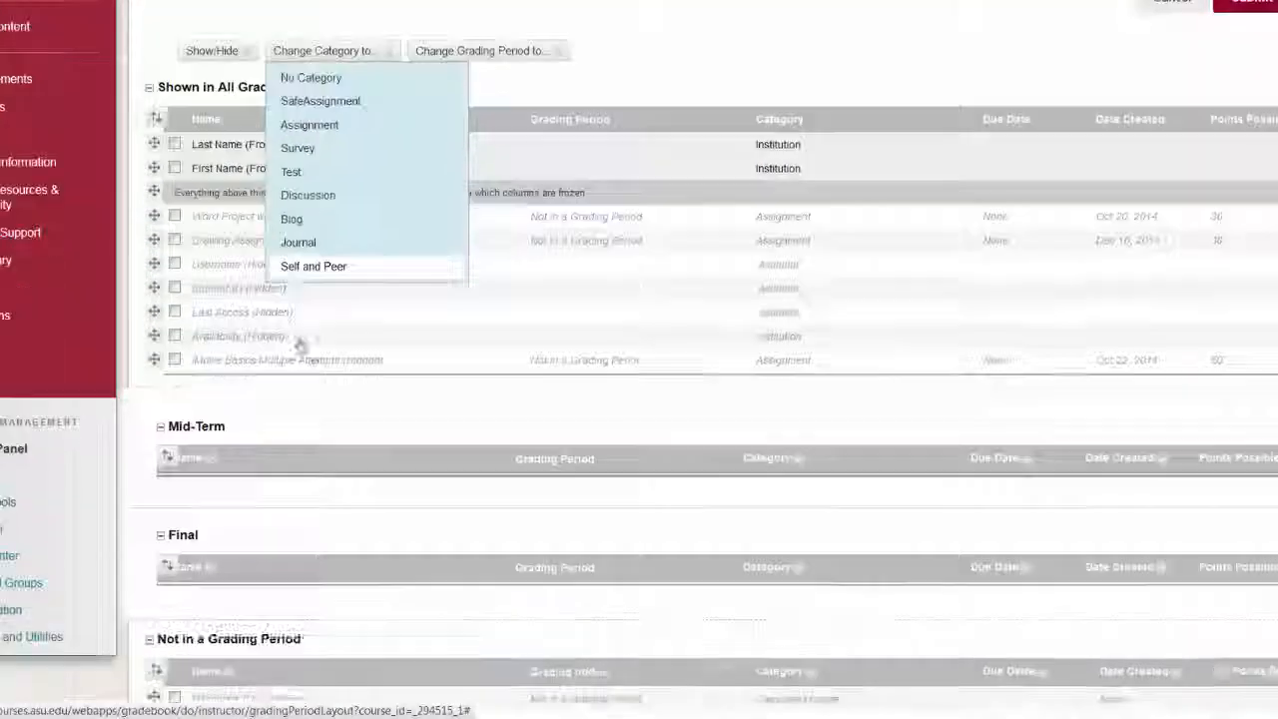
scroll(300, 343, "down", 6)
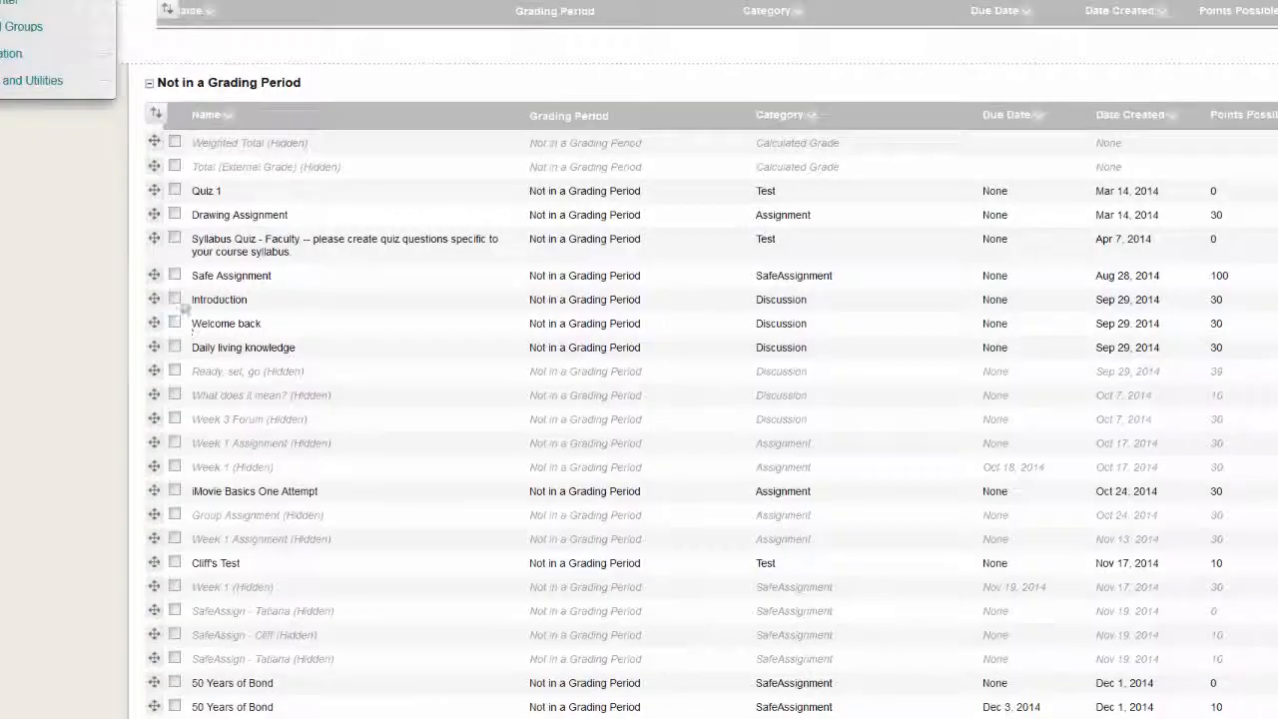
left_click(175, 301)
scroll(295, 180, "up", 9)
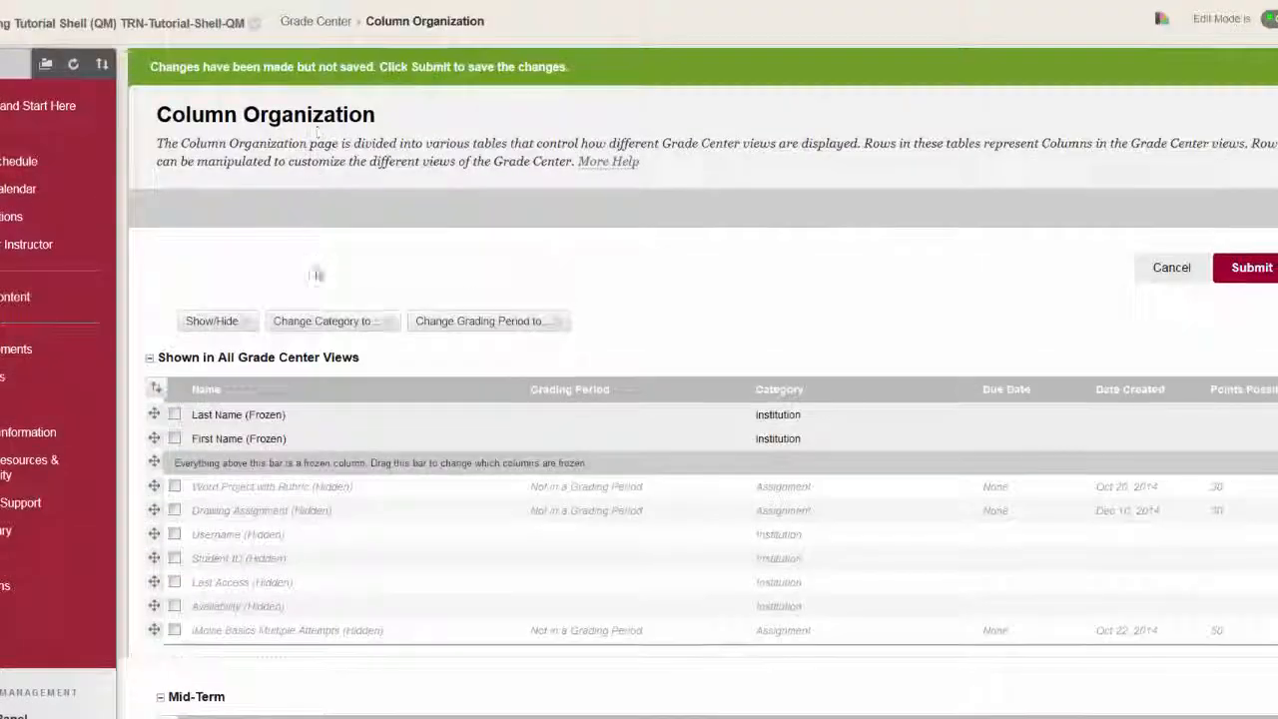
left_click(325, 321)
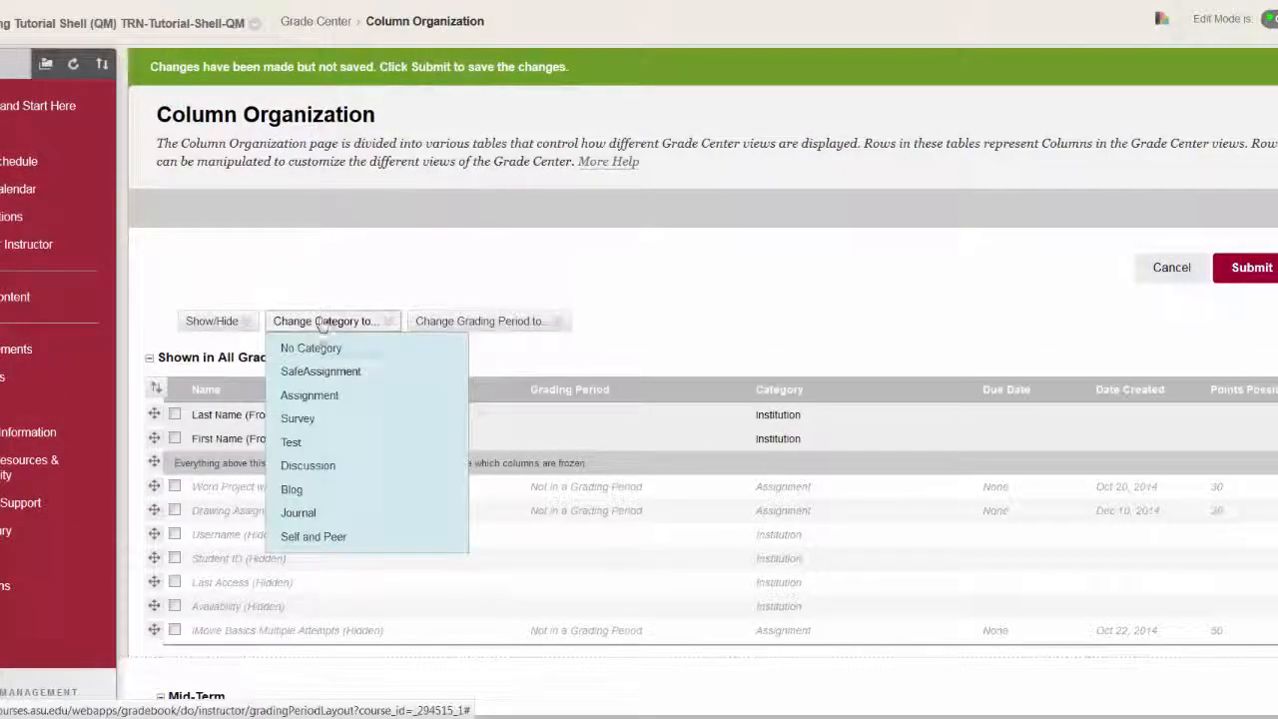
left_click(320, 394)
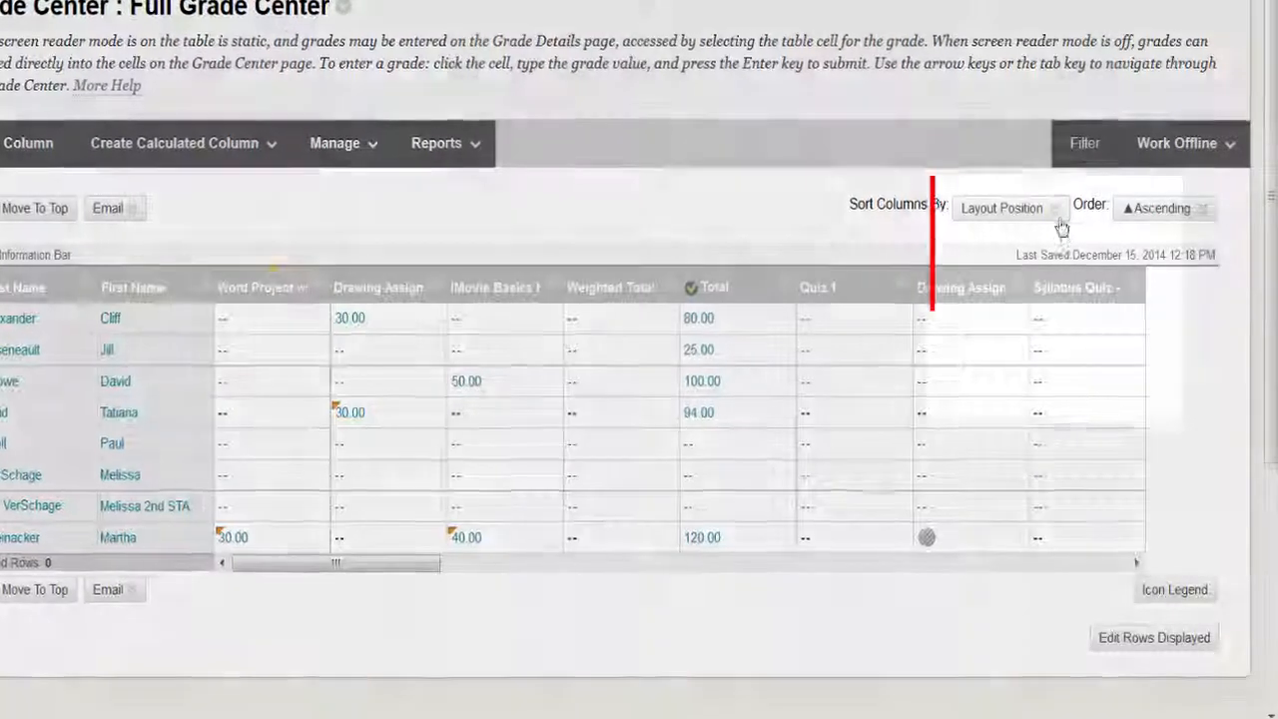
Open the criteria for sorting the columns of the Full Grade Center.
left_click(1038, 210)
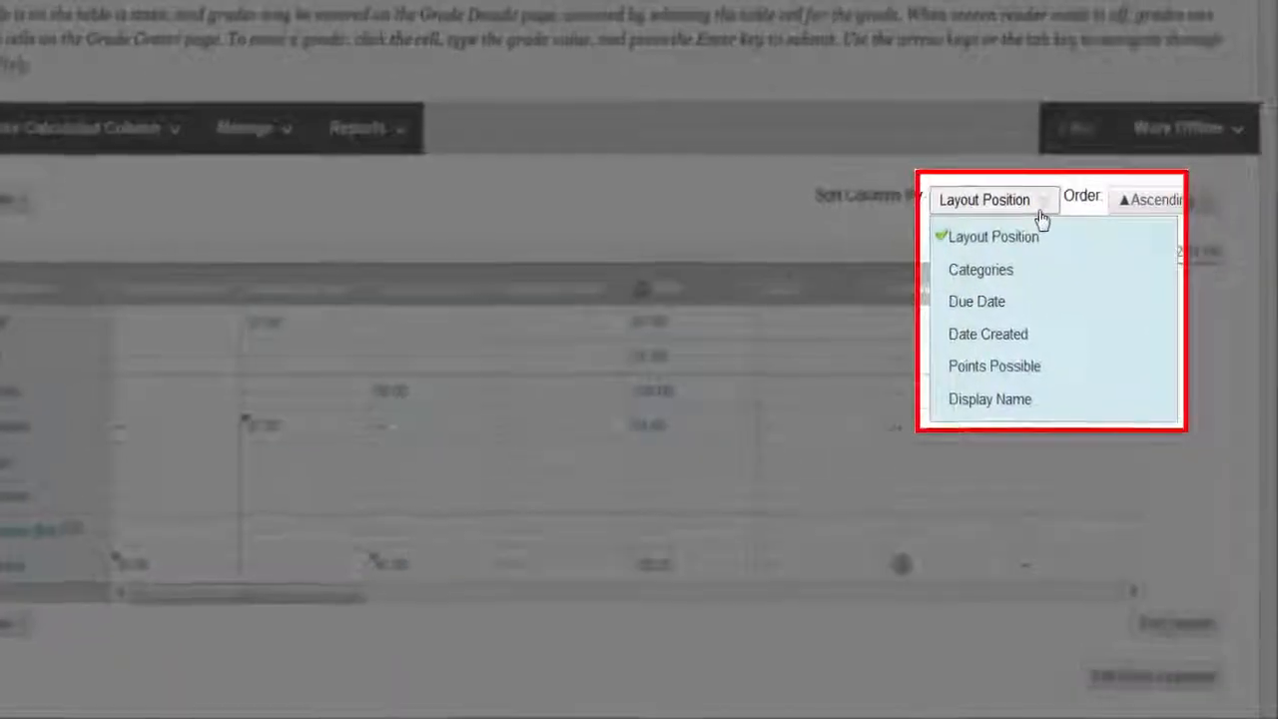